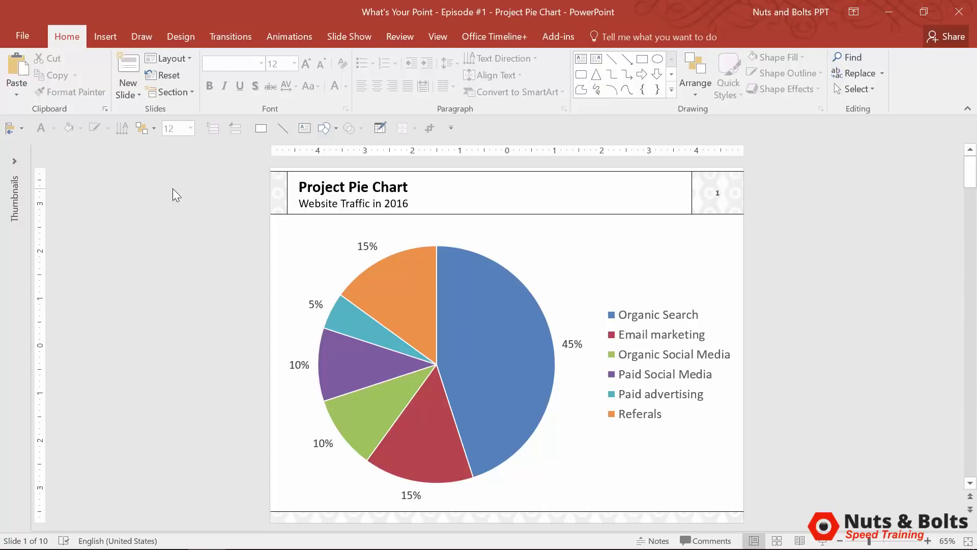
Step: Preview the pie chart as a column and a bar chart, then cancel to keep the pie
{"action": "mouse_move", "coordinate": [173, 195]}
{"action": "left_mouse_down"}
{"action": "mouse_move", "coordinate": [444, 356]}
{"action": "mouse_move", "coordinate": [864, 539]}
{"action": "left_mouse_up"}
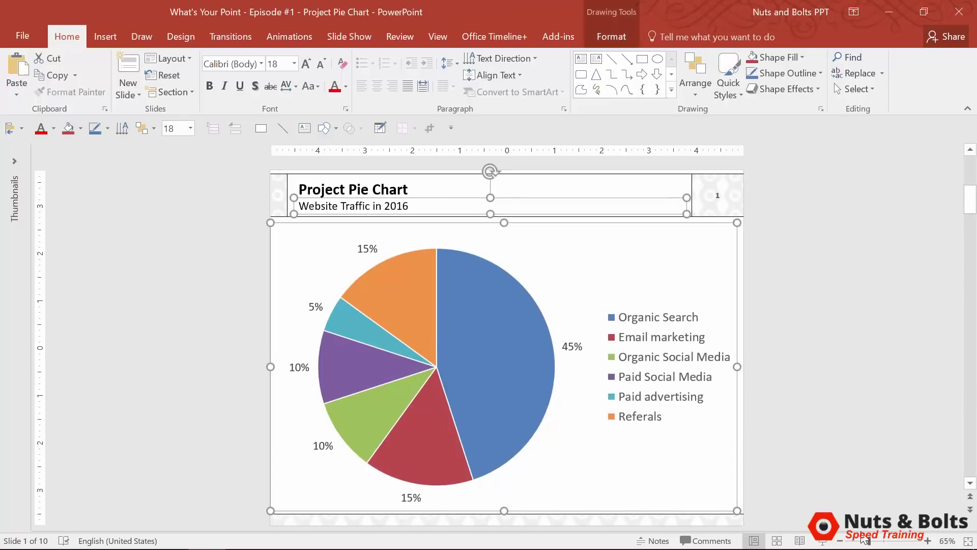
{"action": "left_click", "coordinate": [860, 512]}
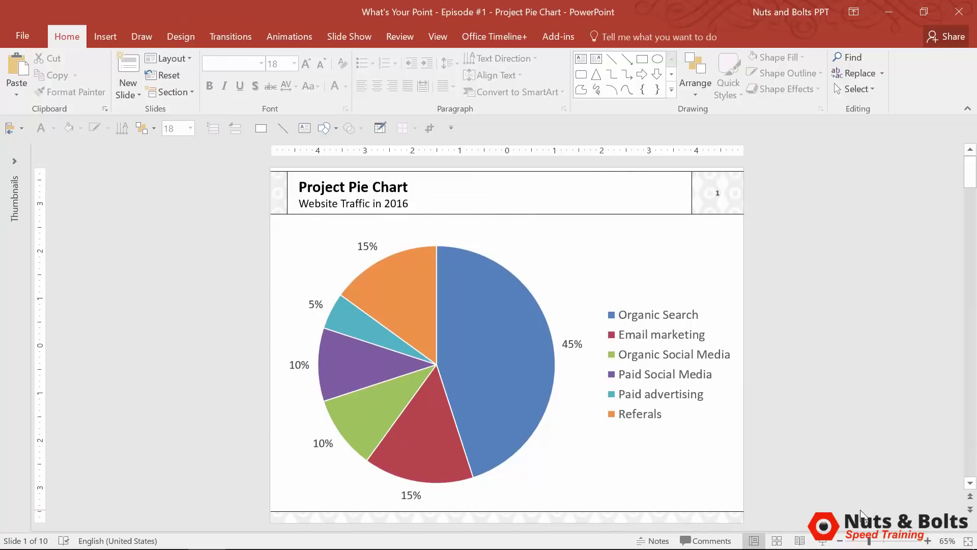
{"action": "left_click", "coordinate": [527, 257]}
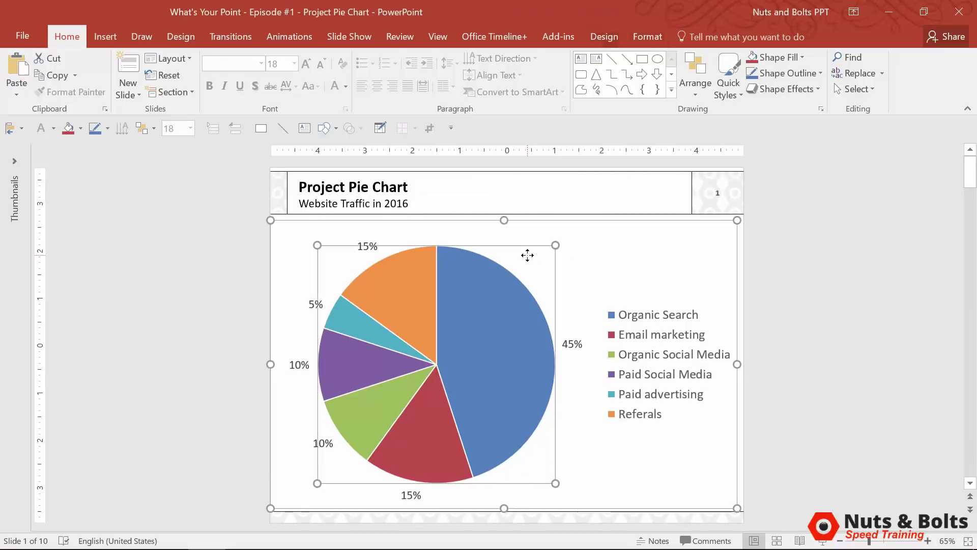
{"action": "left_click", "coordinate": [611, 38]}
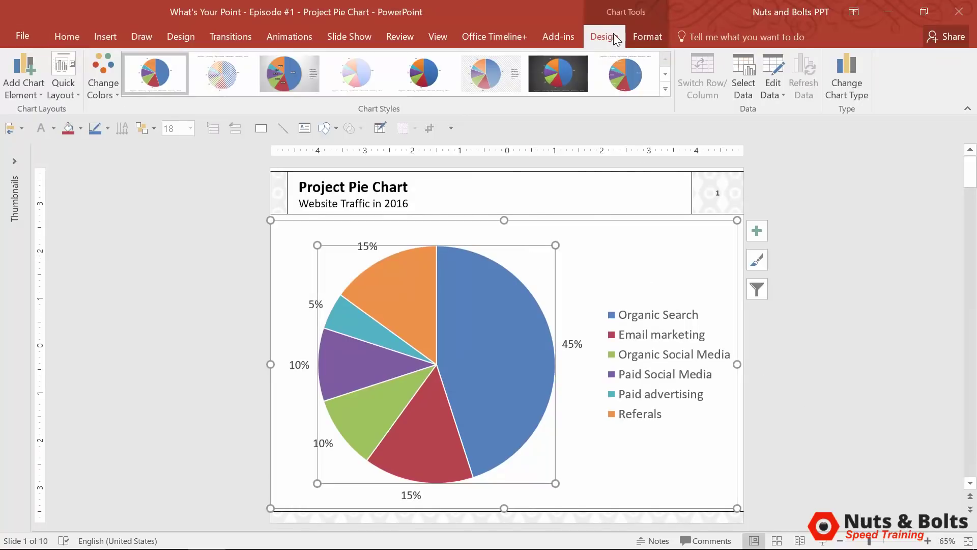
{"action": "left_click", "coordinate": [842, 79]}
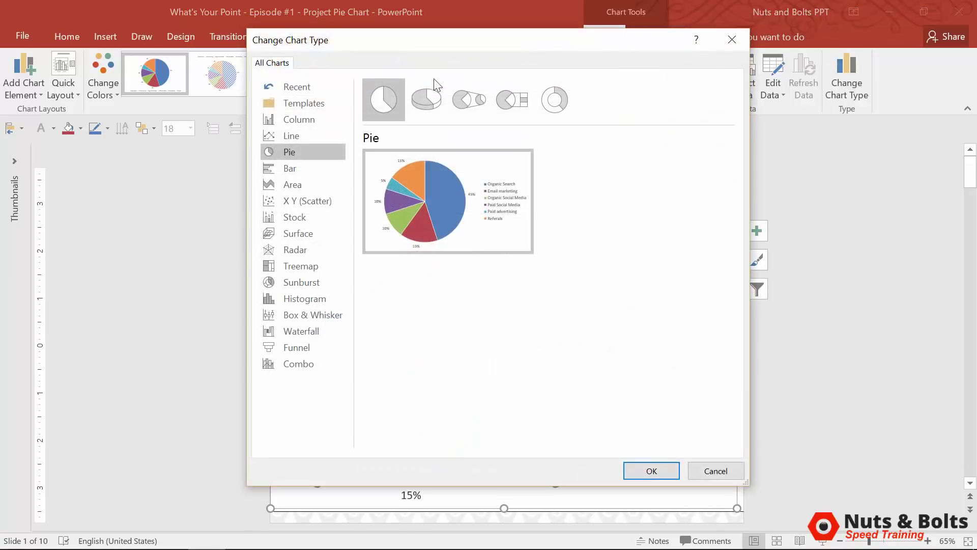
{"action": "left_click", "coordinate": [327, 119]}
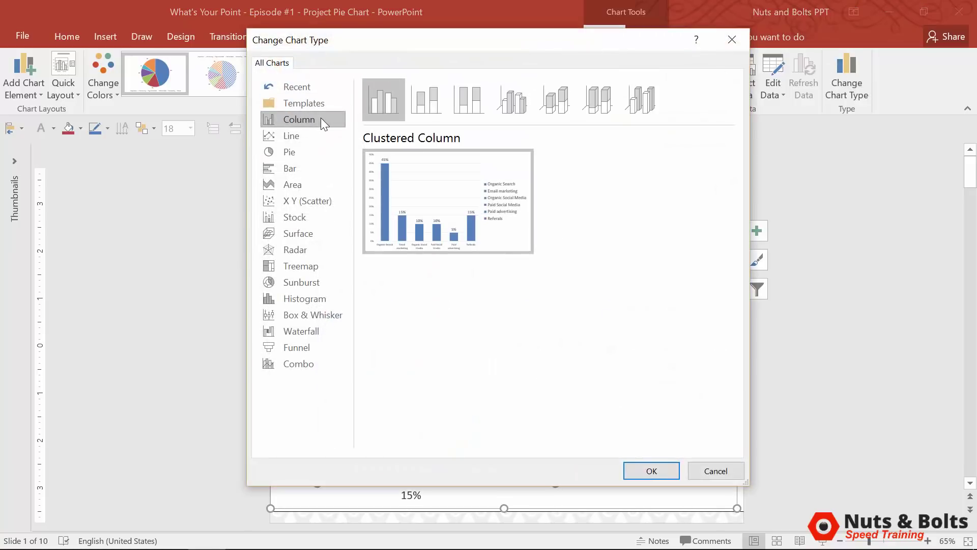
{"action": "left_click", "coordinate": [328, 171]}
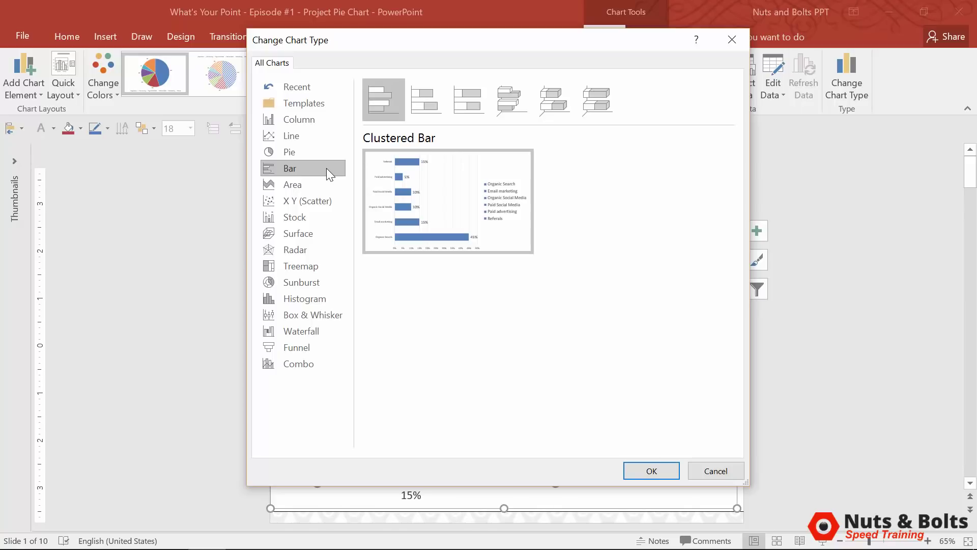
{"action": "left_click", "coordinate": [733, 466]}
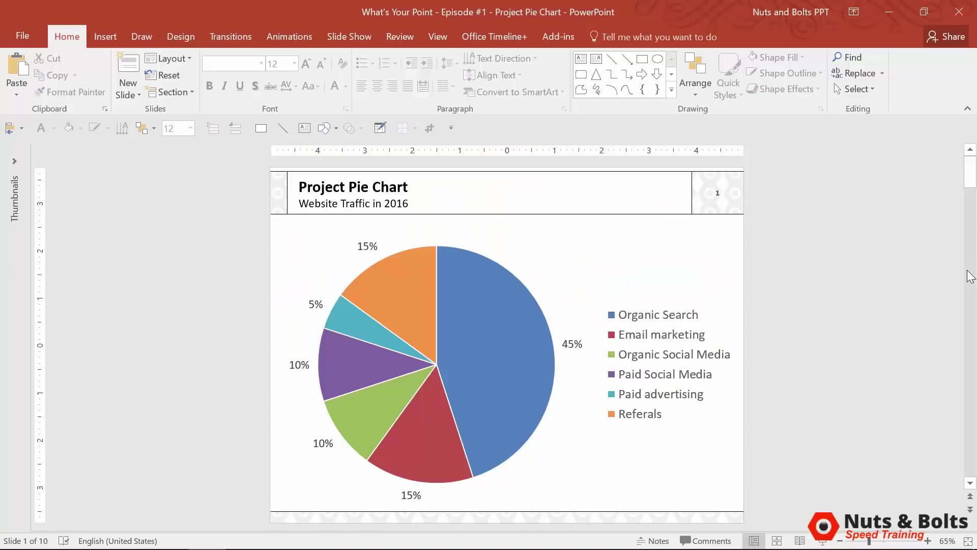
Step: Select the Paid Social Media slice, then the Organic Search slice, of the pie
{"action": "left_click", "coordinate": [474, 271]}
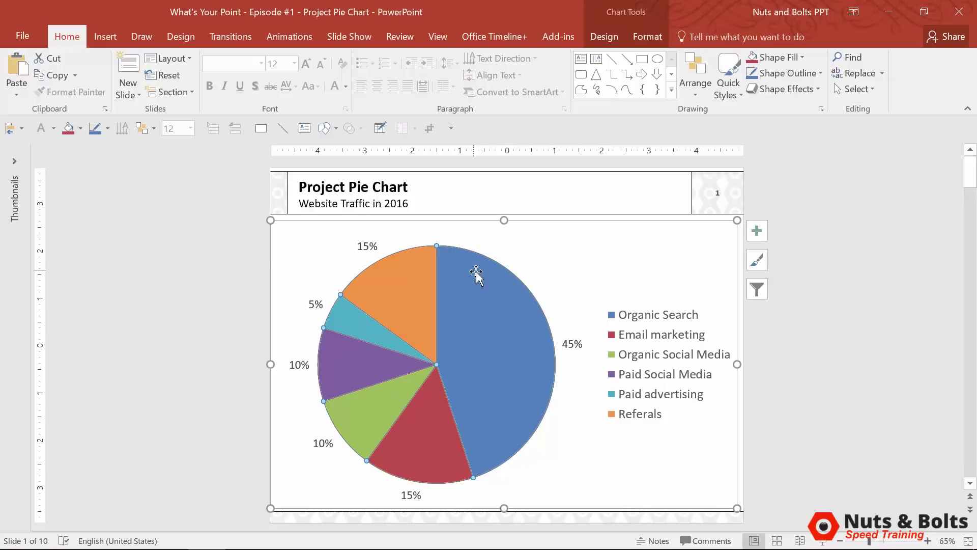
{"action": "left_click", "coordinate": [353, 369]}
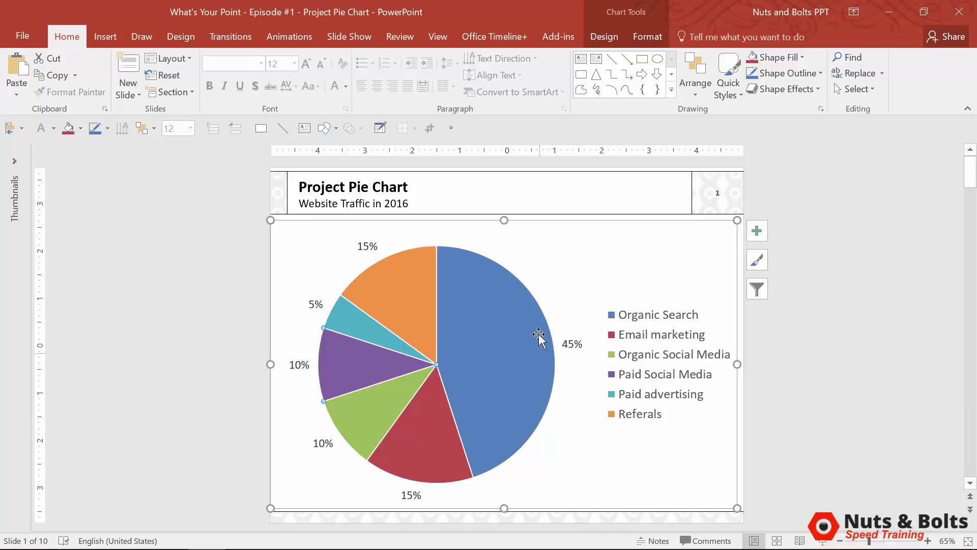
{"action": "left_click", "coordinate": [494, 305]}
{"action": "left_click", "coordinate": [855, 323]}
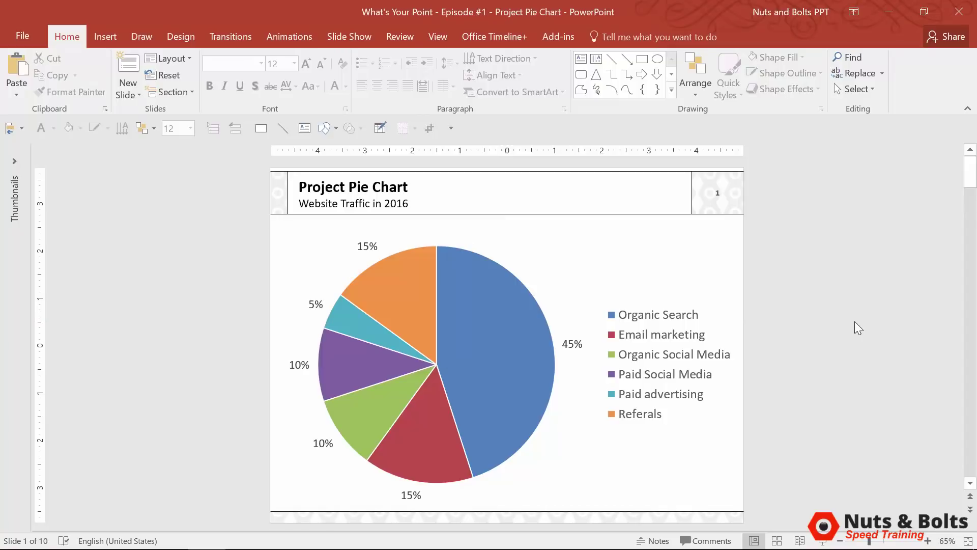
Step: Go to slide 2 and inspect its title and single-slice 45% pie chart
{"action": "key", "text": "Page_Down"}
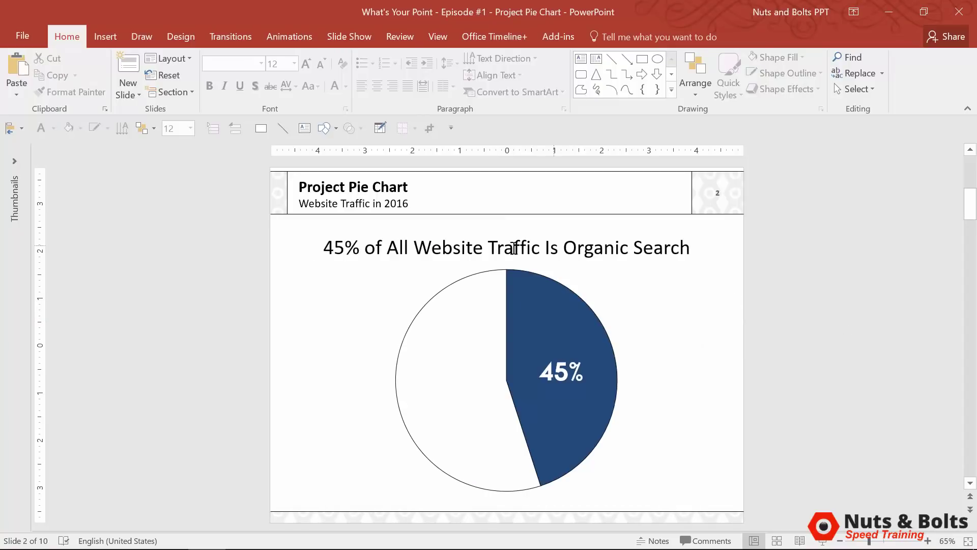
{"action": "left_click_drag", "start_coordinate": [325, 248], "coordinate": [688, 248]}
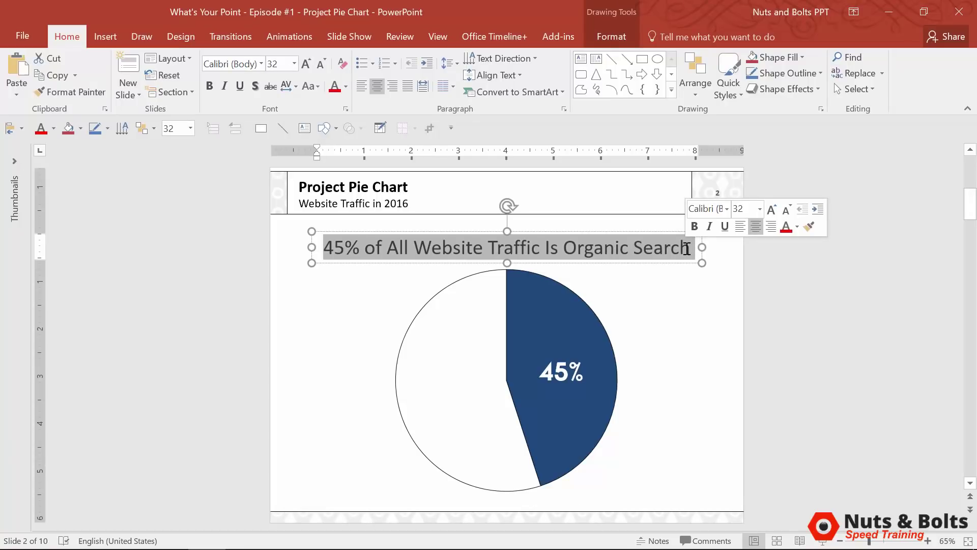
{"action": "left_click", "coordinate": [769, 333]}
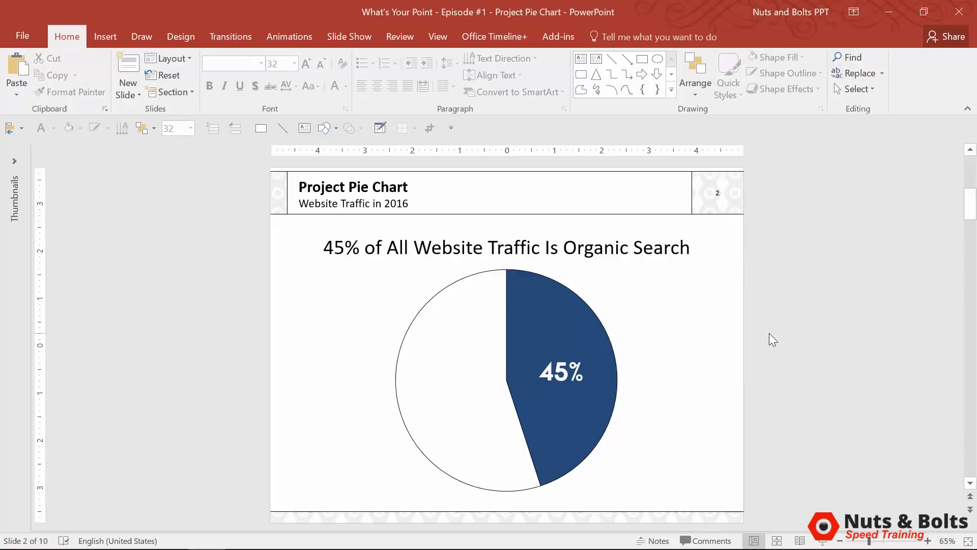
{"action": "left_click", "coordinate": [555, 302]}
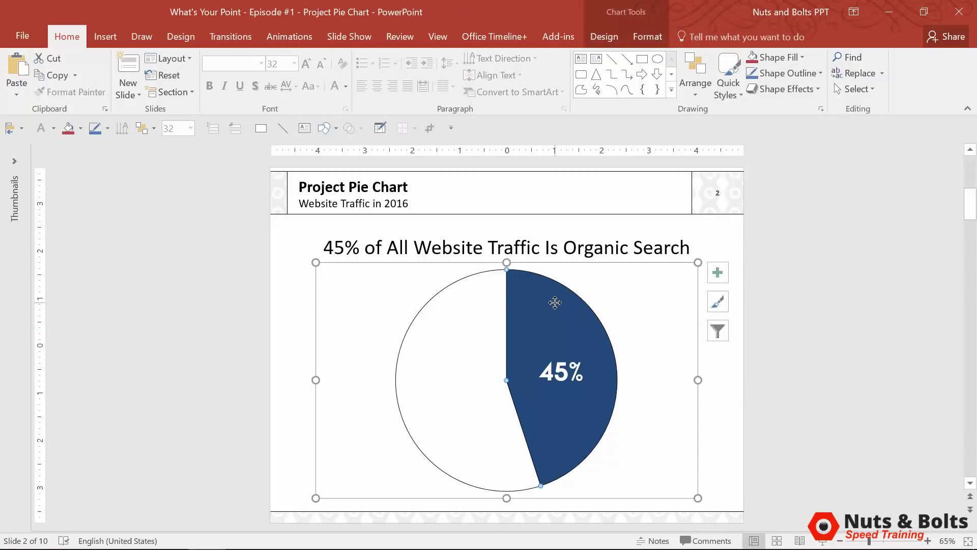
{"action": "left_click", "coordinate": [872, 346]}
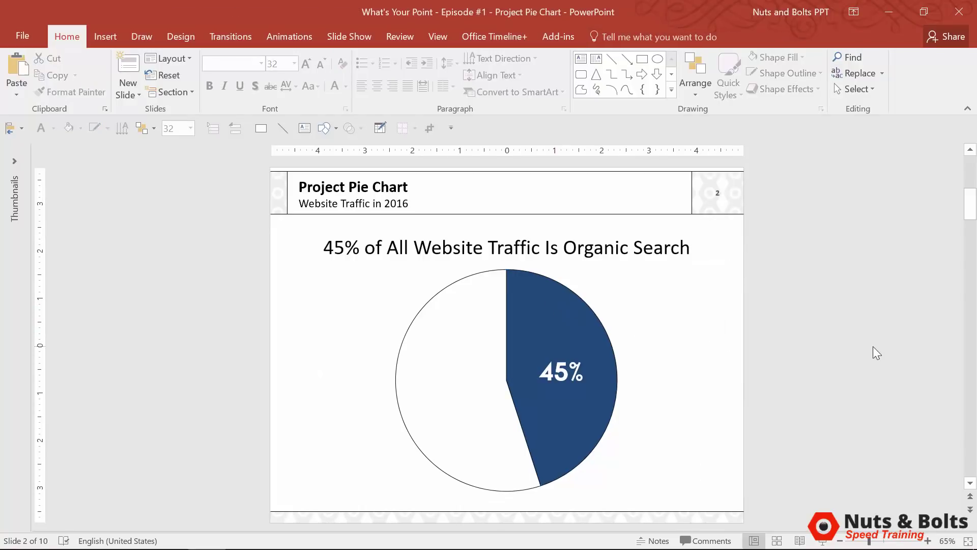
{"action": "scroll", "coordinate": [873, 346], "scroll_direction": "up", "scroll_amount": 1}
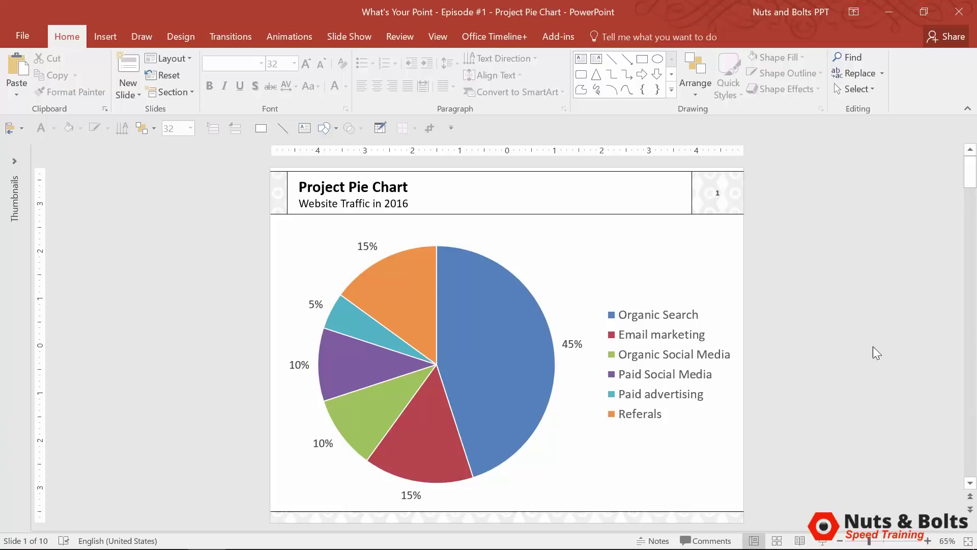
{"action": "scroll", "coordinate": [873, 346], "scroll_direction": "down", "scroll_amount": 1}
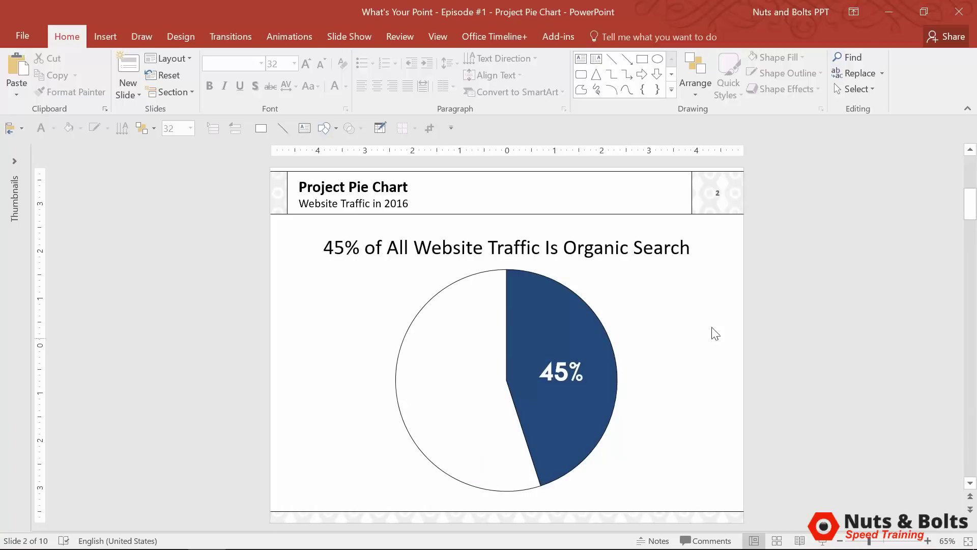
{"action": "mouse_move", "coordinate": [552, 465]}
Step: Scroll to slide 3 and highlight the 'Only 15% of our website traffic is from referrals' title
{"action": "scroll", "coordinate": [832, 403], "scroll_direction": "down", "scroll_amount": 1}
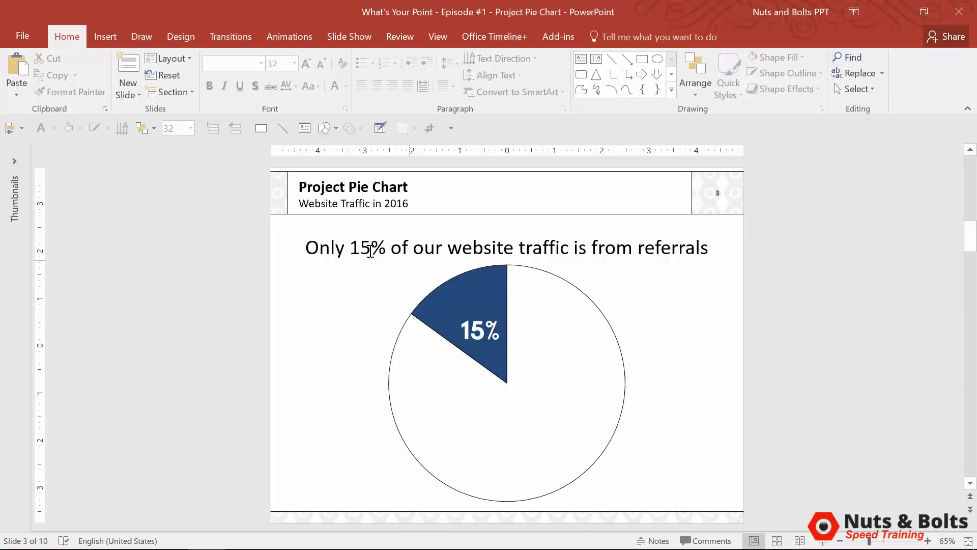
{"action": "left_click_drag", "start_coordinate": [324, 248], "coordinate": [699, 238]}
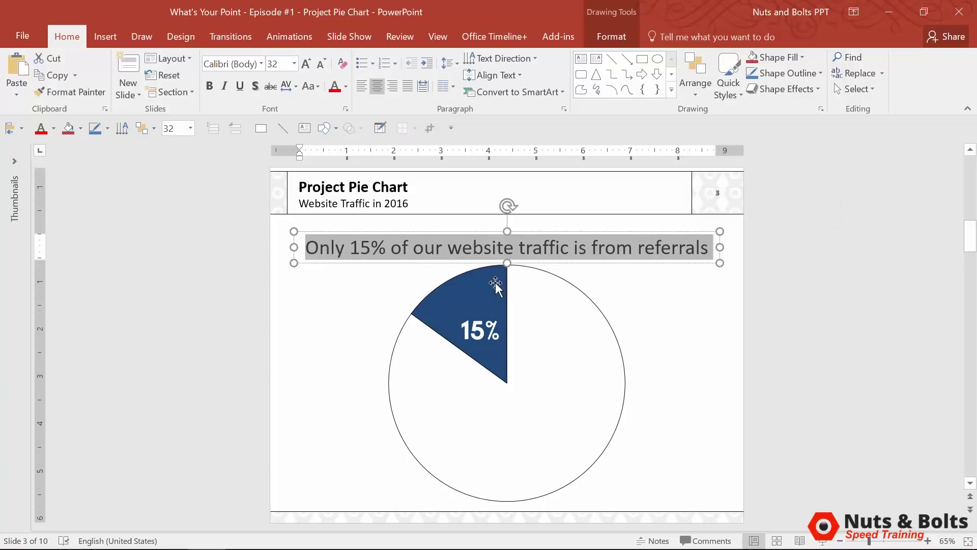
Step: Set the referrals pie's first-slice angle to 165° so the 15% slice sits lower right
{"action": "left_click", "coordinate": [473, 294]}
{"action": "left_click", "coordinate": [465, 294]}
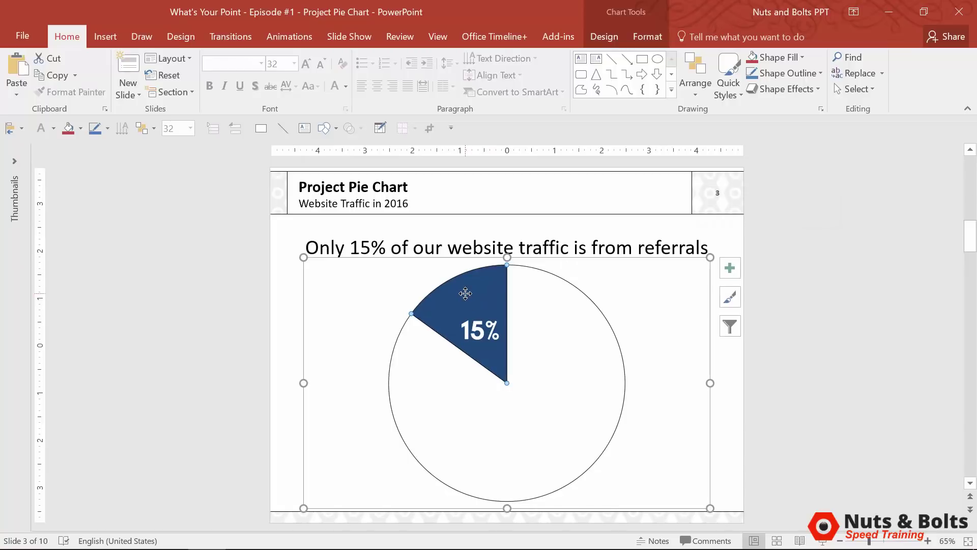
{"action": "double_click", "coordinate": [465, 294]}
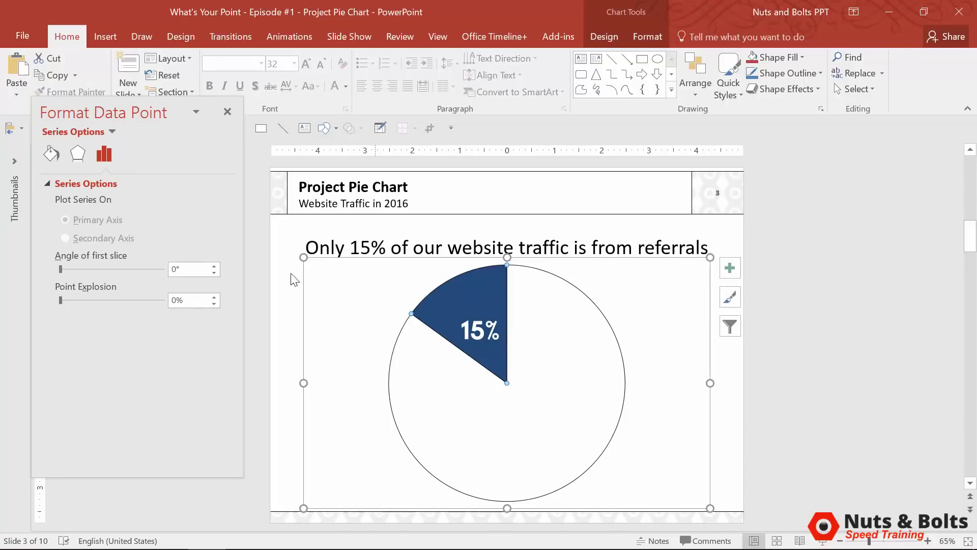
{"action": "left_click_drag", "start_coordinate": [61, 270], "coordinate": [108, 274]}
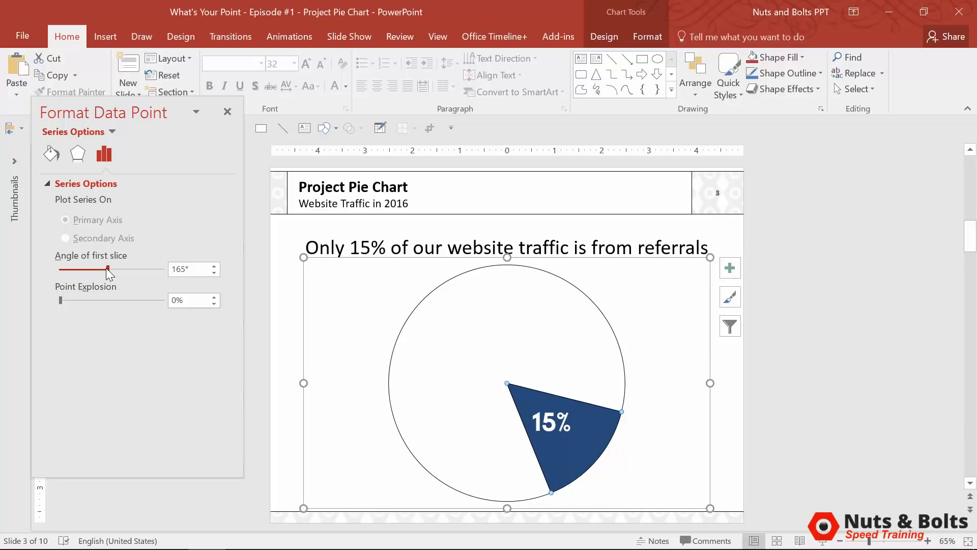
{"action": "left_click", "coordinate": [227, 111]}
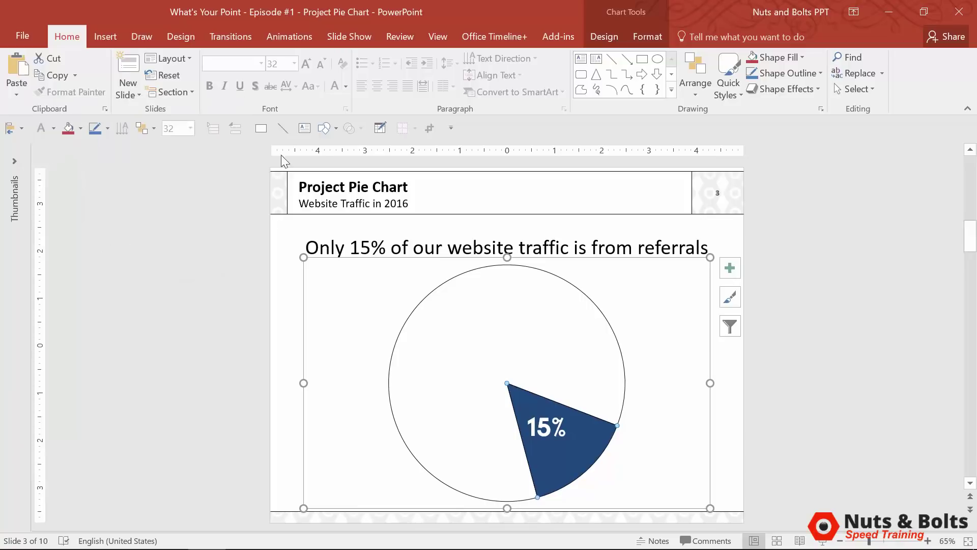
{"action": "left_click", "coordinate": [947, 275]}
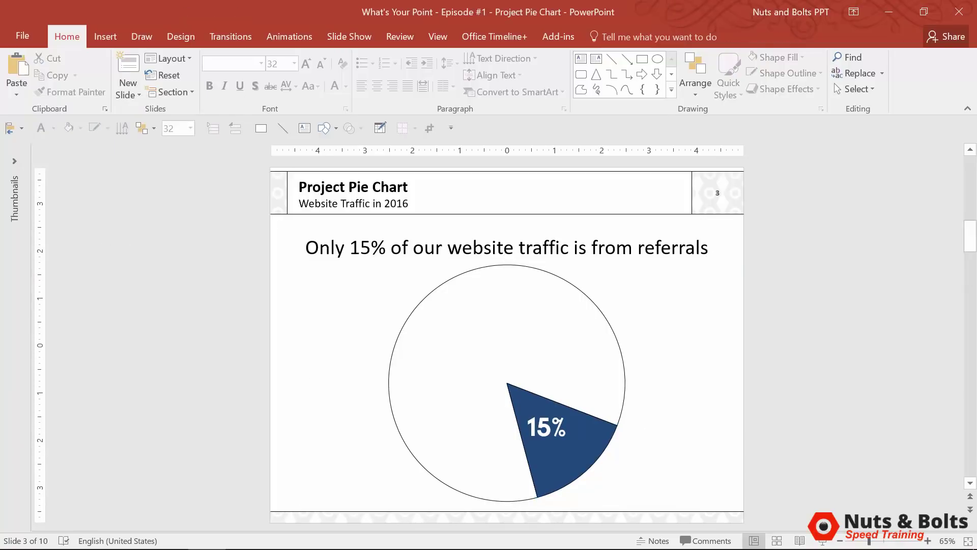
Step: On slide 4, fill the Organic Search, Organic Social Media and Referals slices black
{"action": "scroll", "coordinate": [927, 330], "scroll_direction": "down", "scroll_amount": 1}
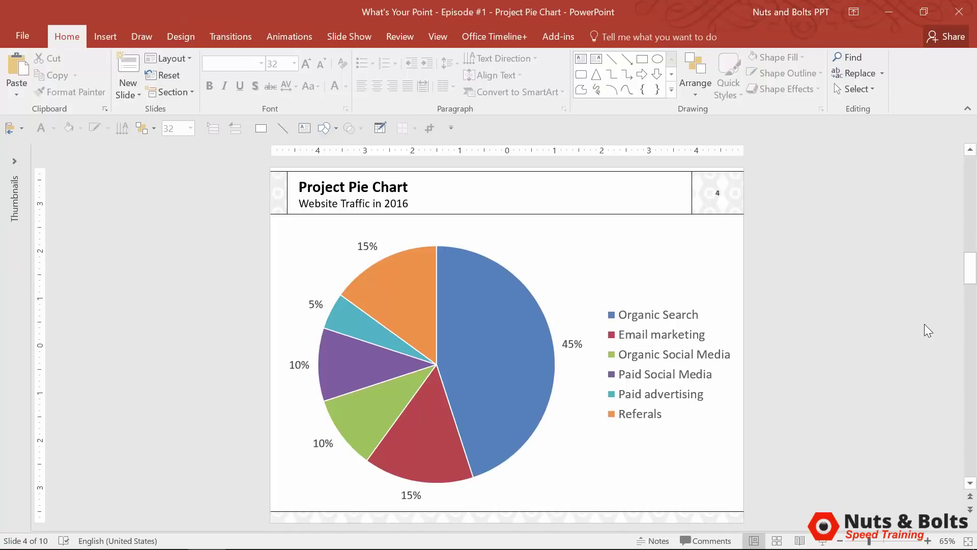
{"action": "left_click_drag", "start_coordinate": [214, 204], "coordinate": [823, 524]}
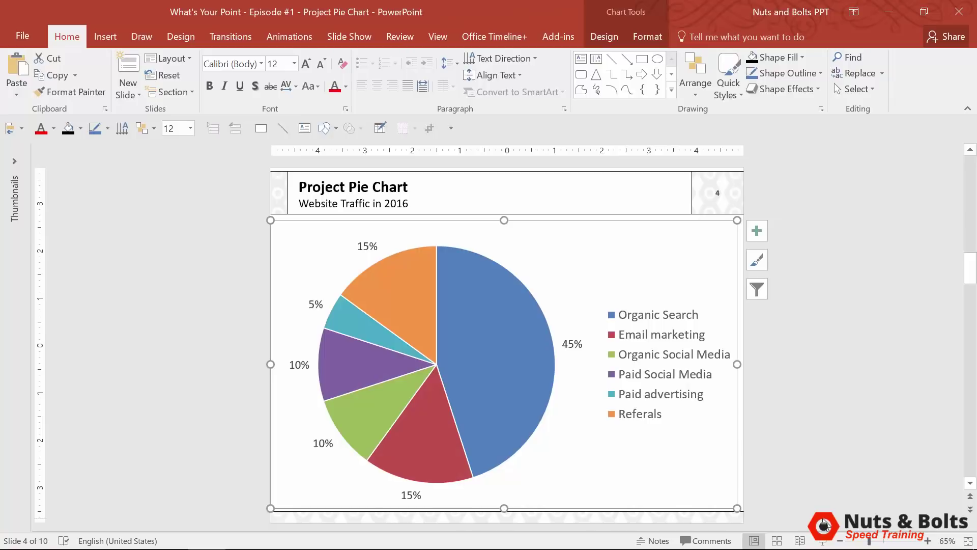
{"action": "left_click", "coordinate": [502, 314]}
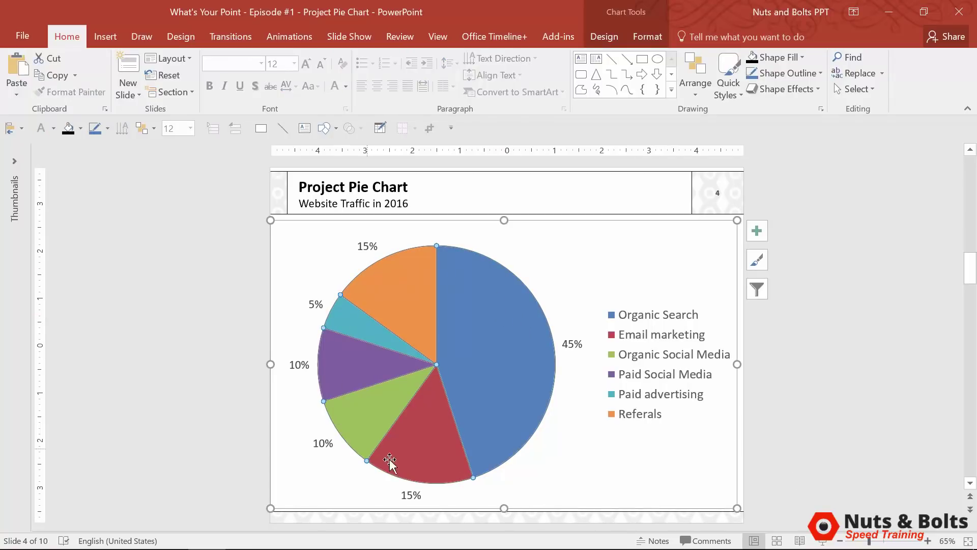
{"action": "mouse_move", "coordinate": [507, 443]}
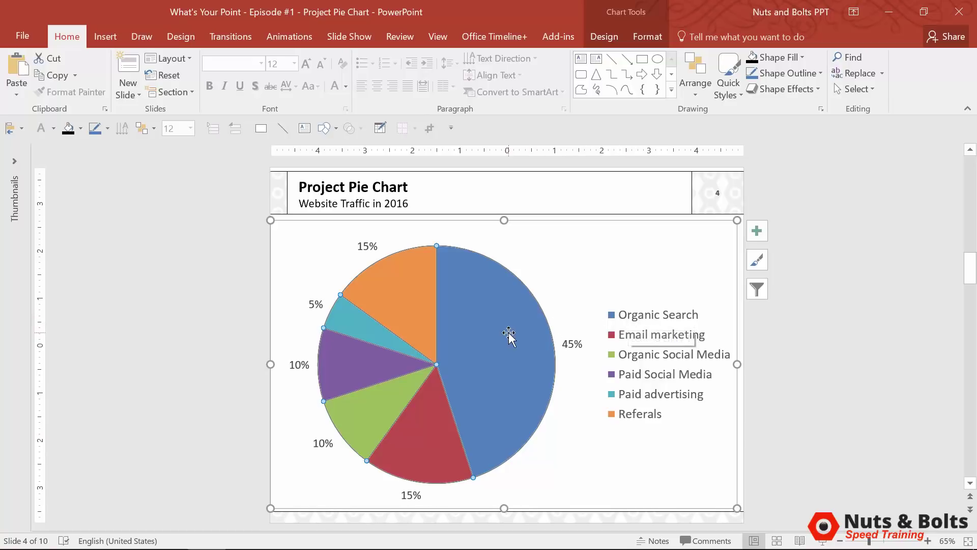
{"action": "left_click", "coordinate": [489, 329]}
{"action": "key", "text": "alt+3"}
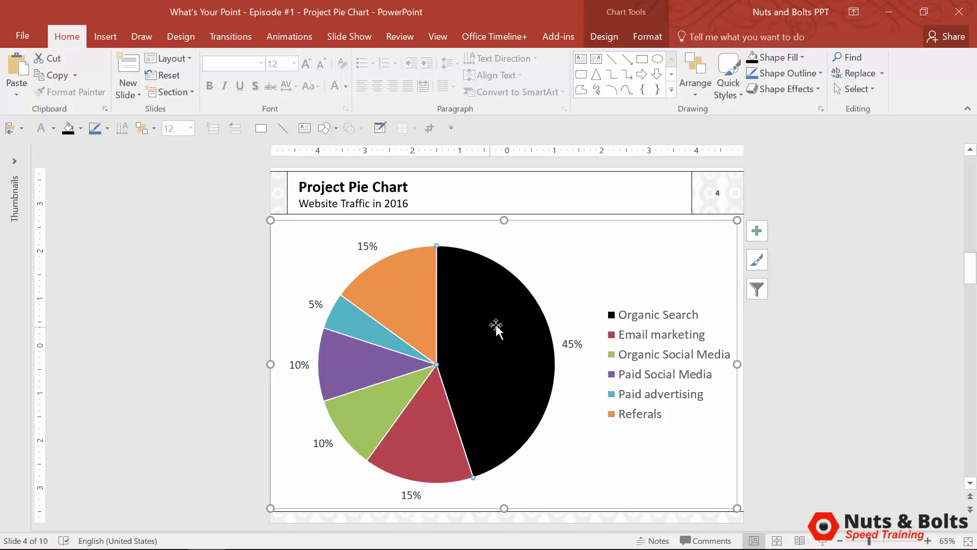
{"action": "left_click", "coordinate": [380, 404]}
{"action": "key", "text": "alt+3"}
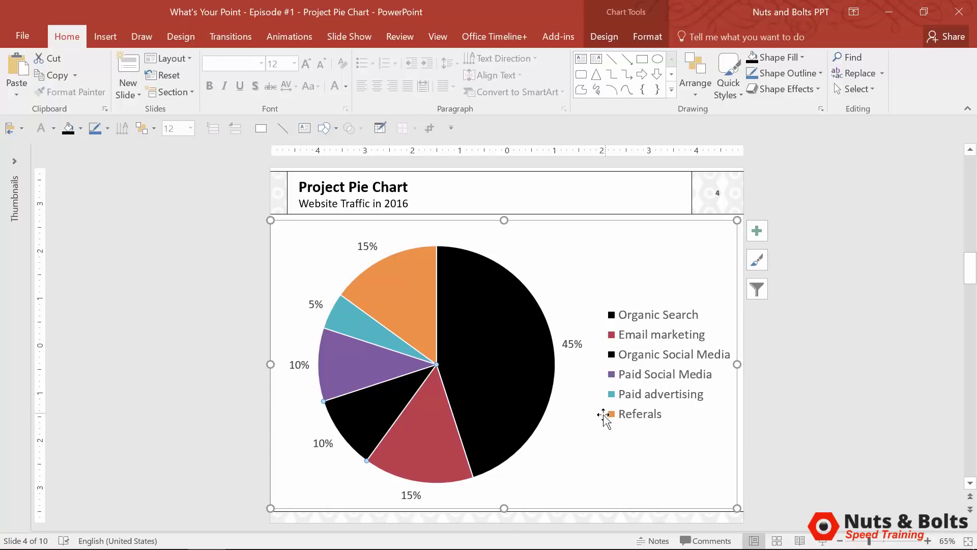
{"action": "left_click", "coordinate": [392, 293]}
{"action": "key", "text": "alt+3"}
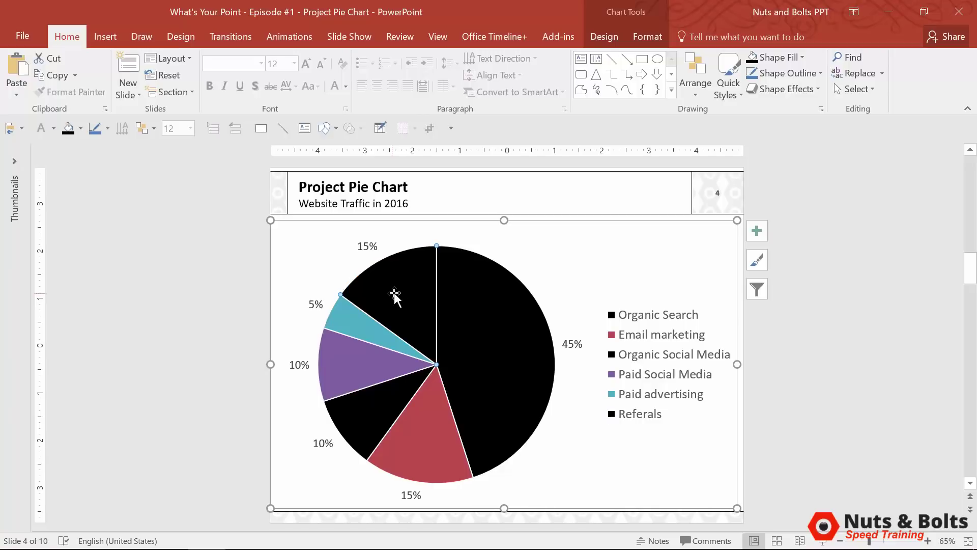
{"action": "left_click", "coordinate": [865, 296]}
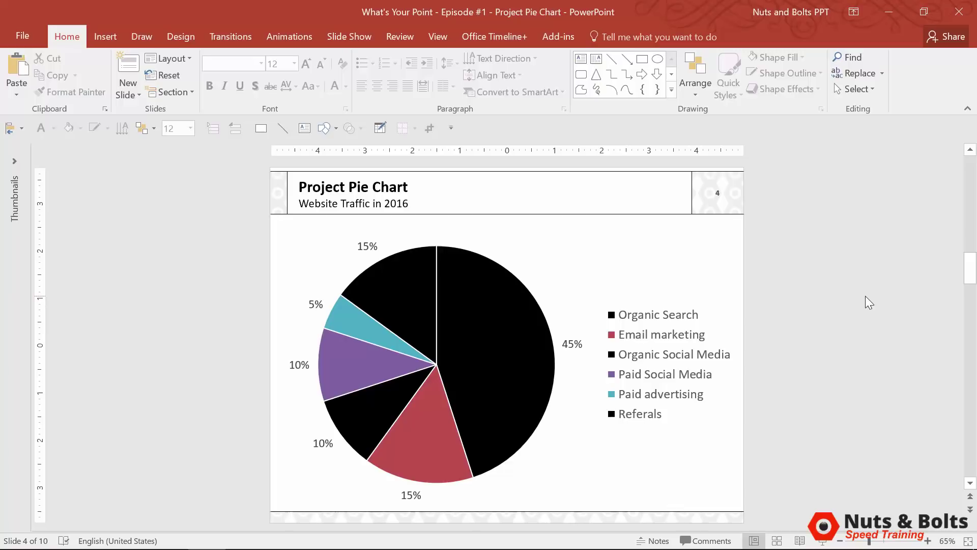
Step: Page through slides 5 and 6, then advance to slide 7's 70% organic pie
{"action": "scroll", "coordinate": [869, 297], "scroll_direction": "down", "scroll_amount": 1}
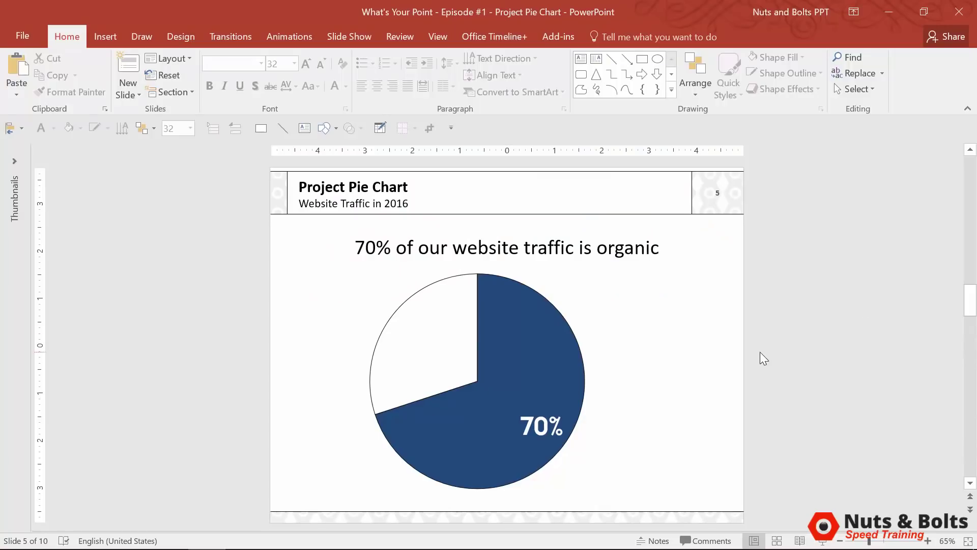
{"action": "key", "text": "Page_Down"}
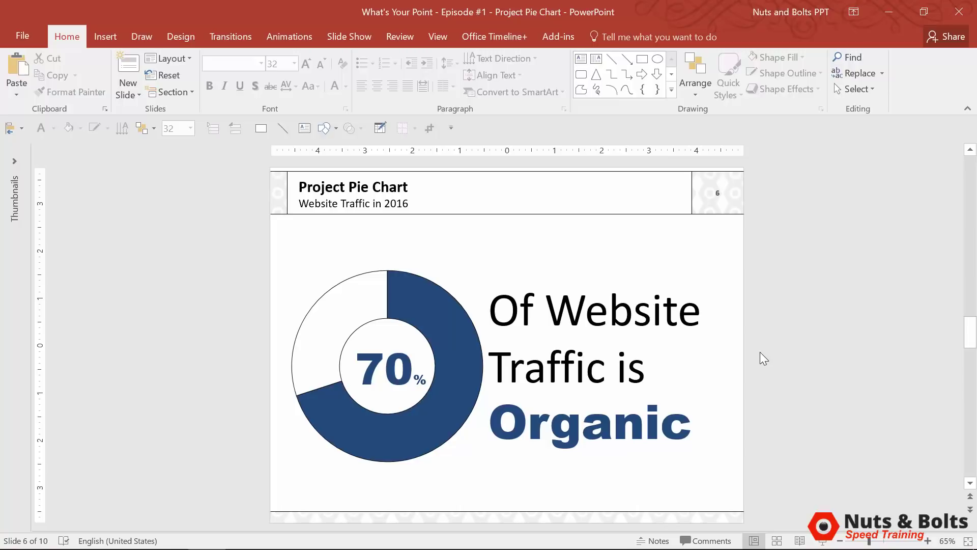
{"action": "key", "text": "Page_Up"}
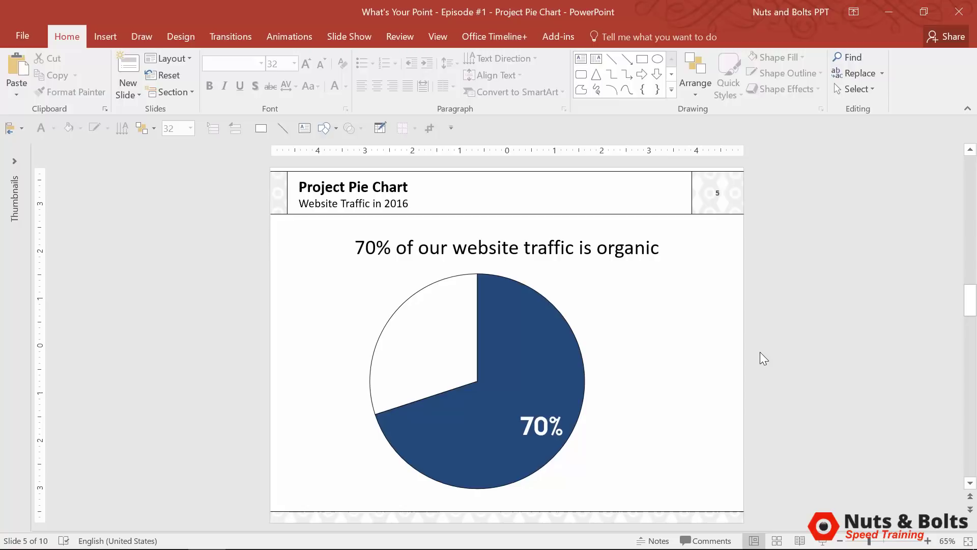
{"action": "key", "text": "Page_Down"}
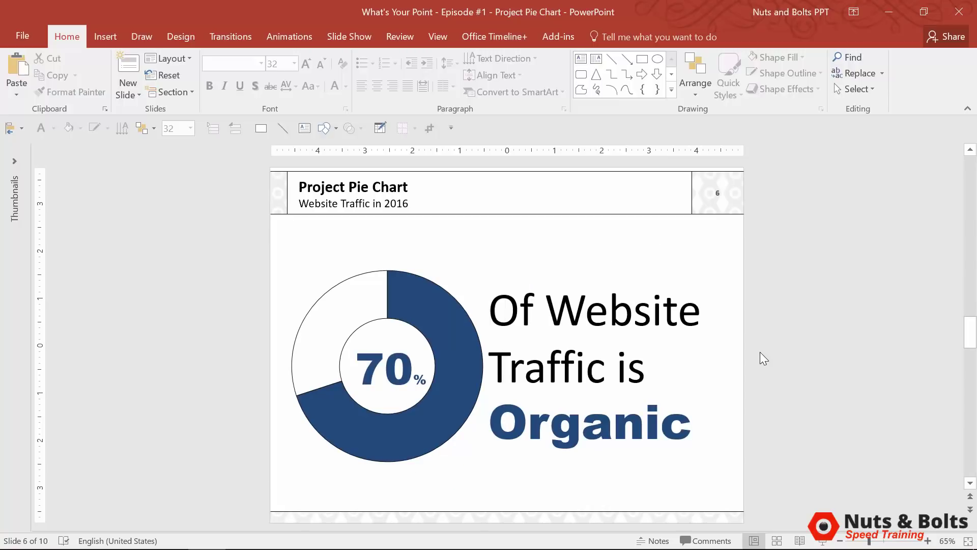
{"action": "key", "text": "Page_Down"}
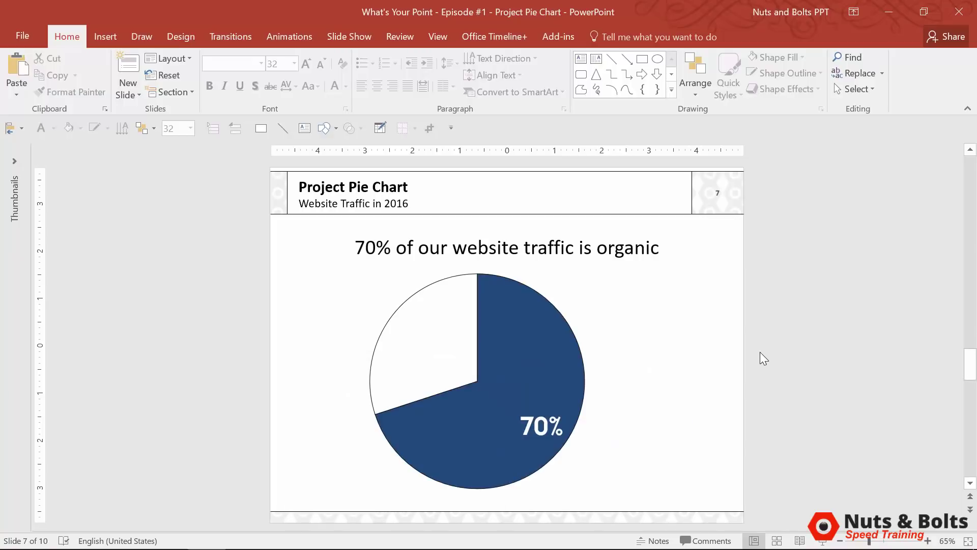
Step: Change slide 7's pie chart type to Doughnut
{"action": "left_click", "coordinate": [508, 274]}
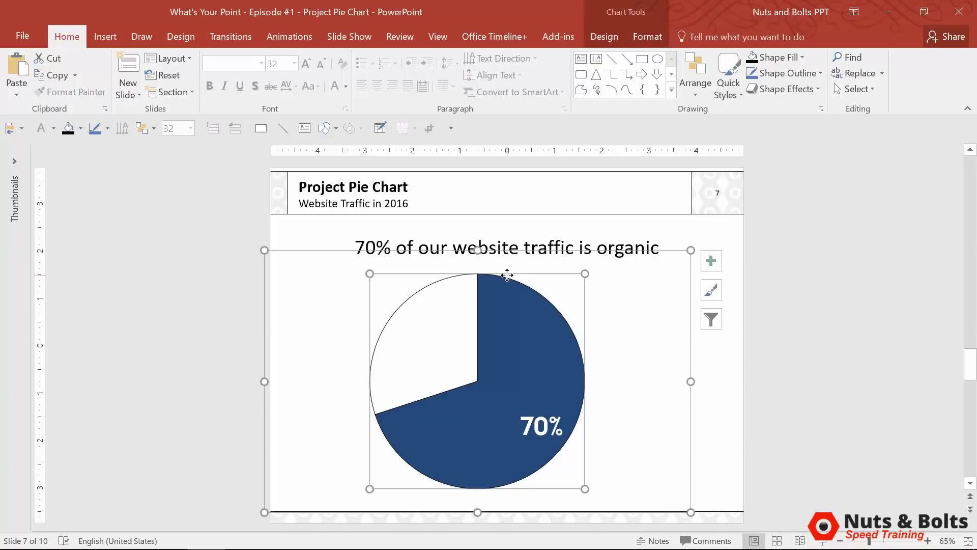
{"action": "left_click", "coordinate": [608, 37]}
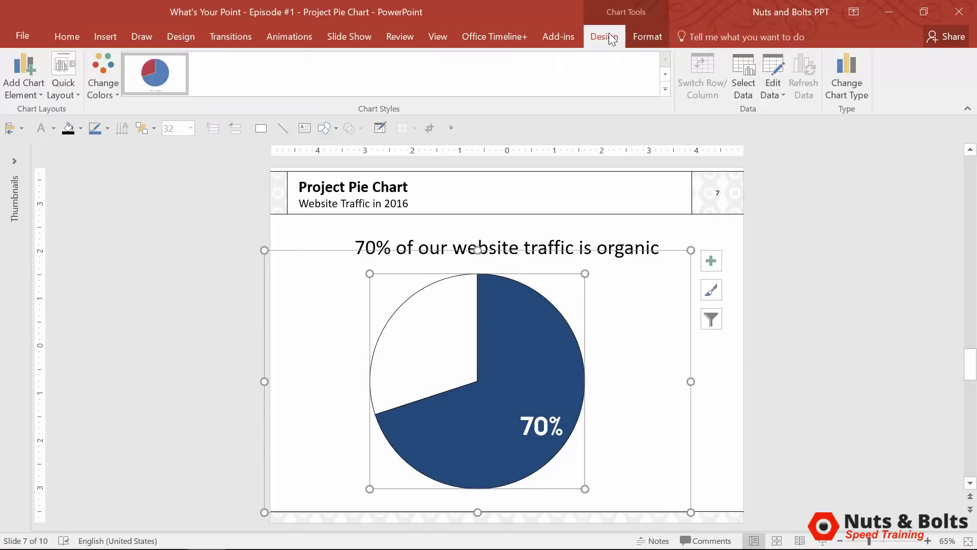
{"action": "left_click", "coordinate": [850, 66]}
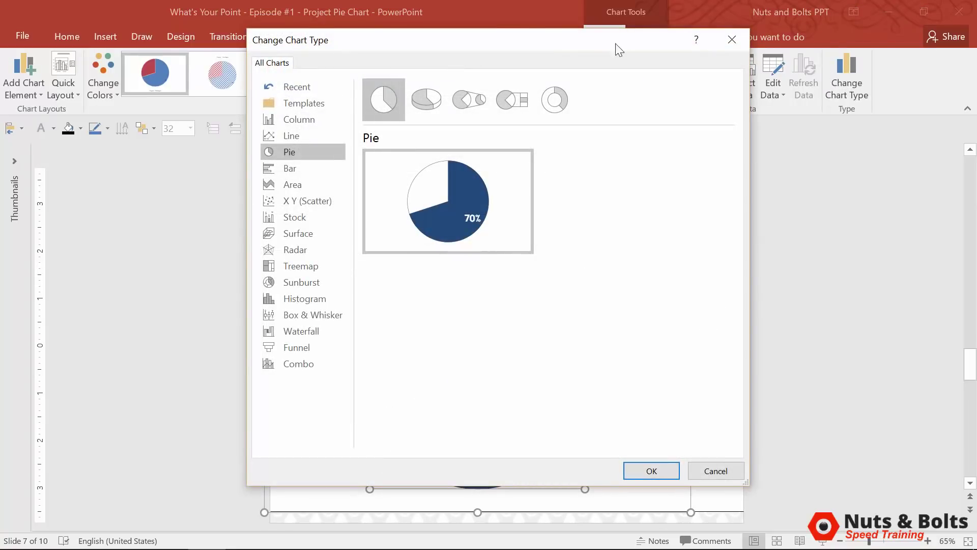
{"action": "left_click", "coordinate": [560, 108]}
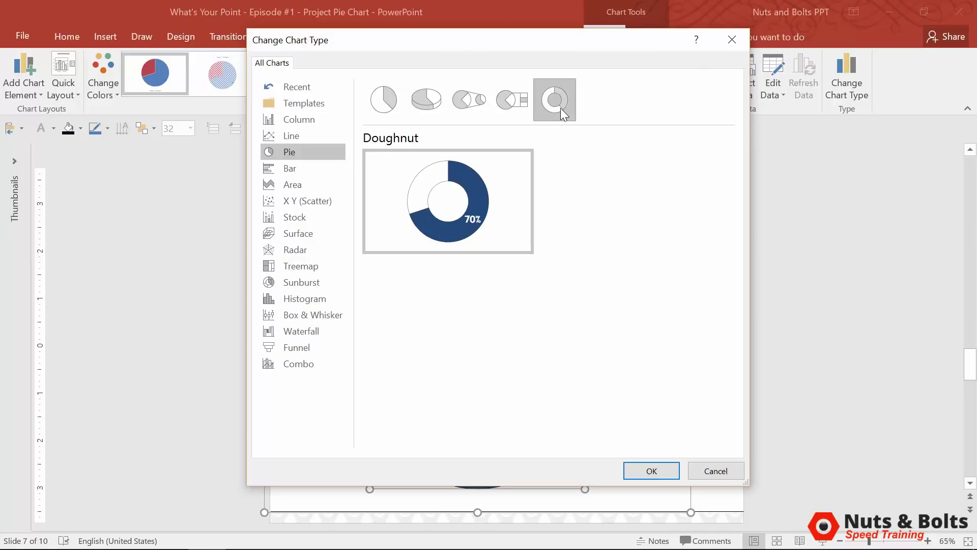
{"action": "left_click", "coordinate": [665, 470]}
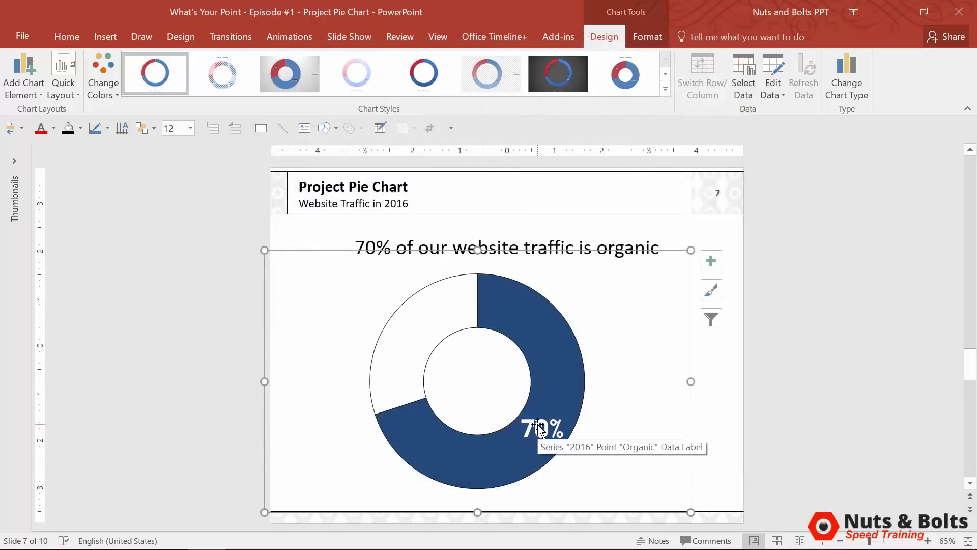
Step: Draw a rectangle over the doughnut's hole and start typing text in it
{"action": "left_click", "coordinate": [261, 128]}
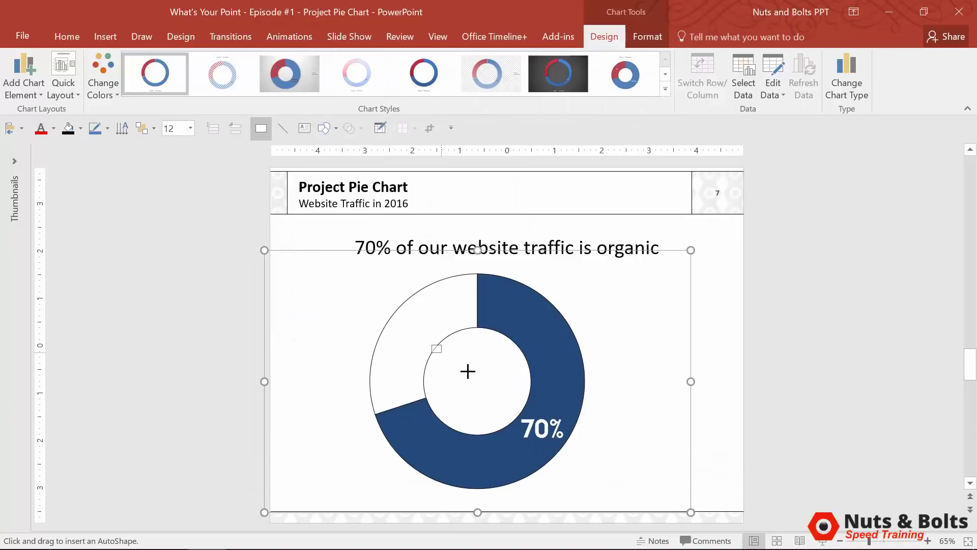
{"action": "left_click_drag", "start_coordinate": [431, 344], "coordinate": [522, 422]}
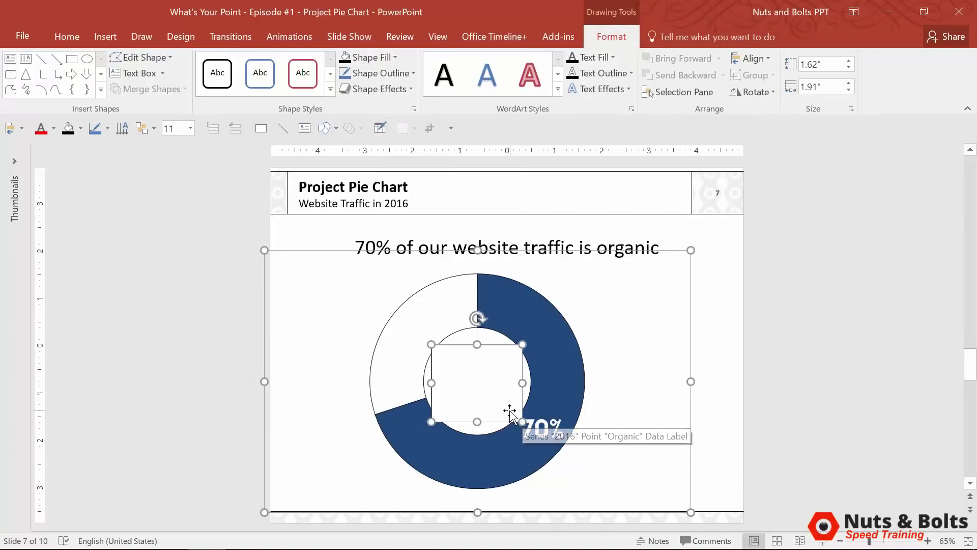
{"action": "key", "text": "Return"}
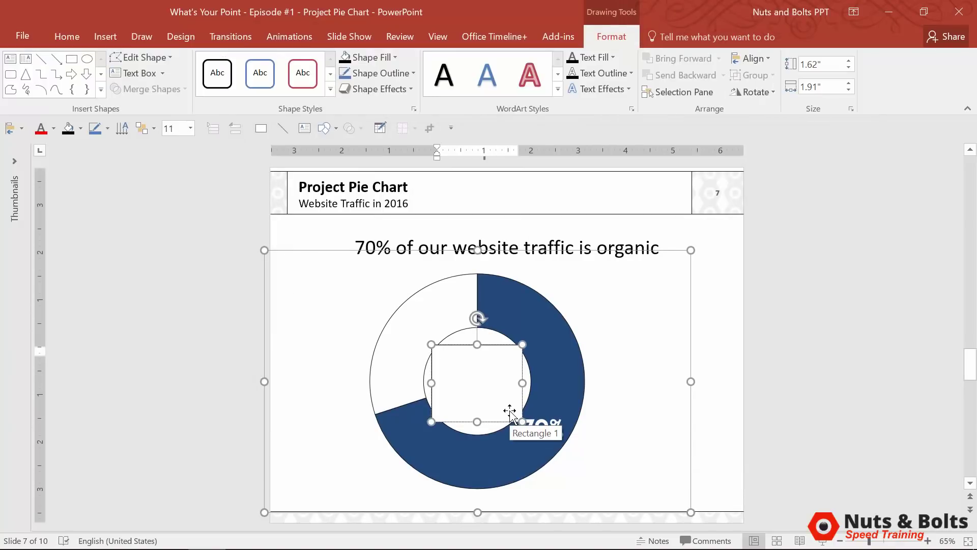
Step: Inspect the formatting of slide 6's centred 70% text, then return to slide 7
{"action": "scroll", "coordinate": [510, 413], "scroll_direction": "up", "scroll_amount": 1}
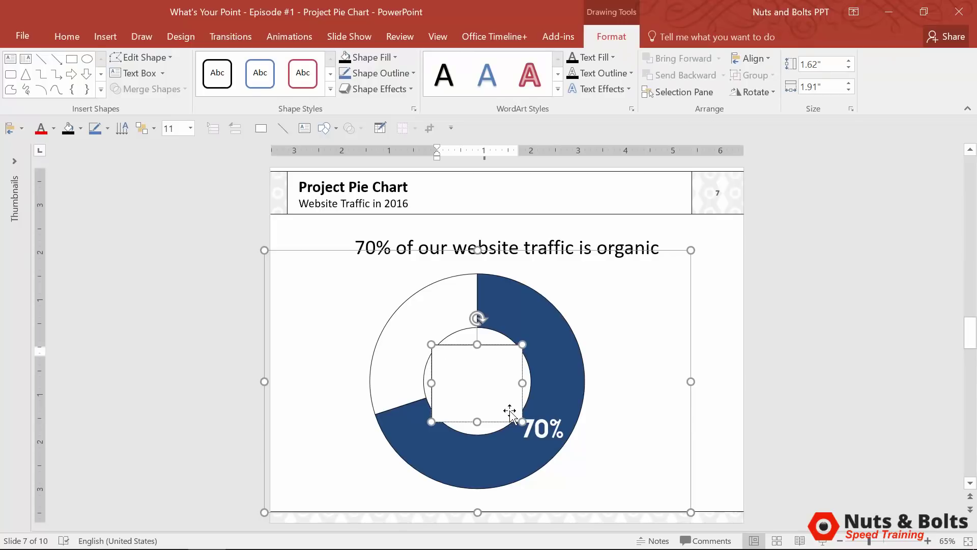
{"action": "double_click", "coordinate": [361, 369]}
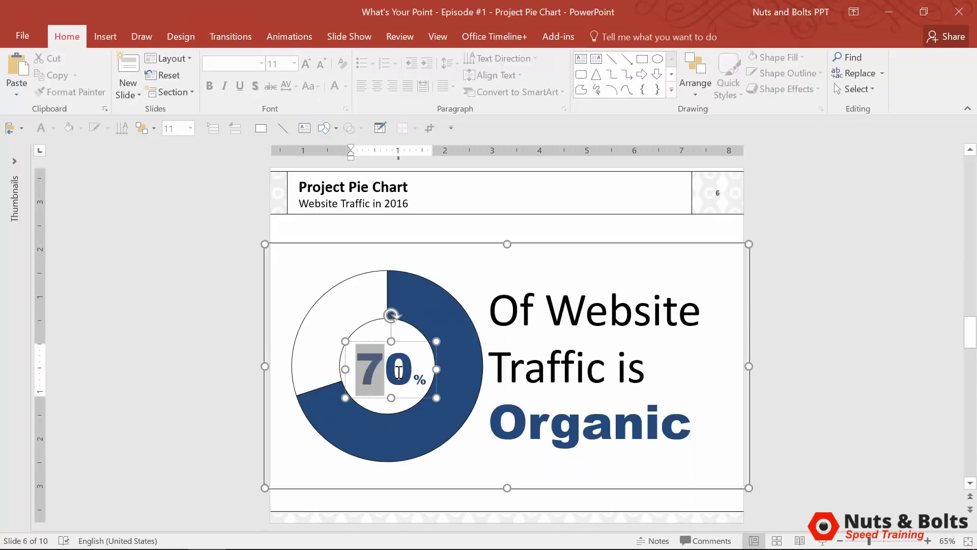
{"action": "double_click", "coordinate": [425, 376]}
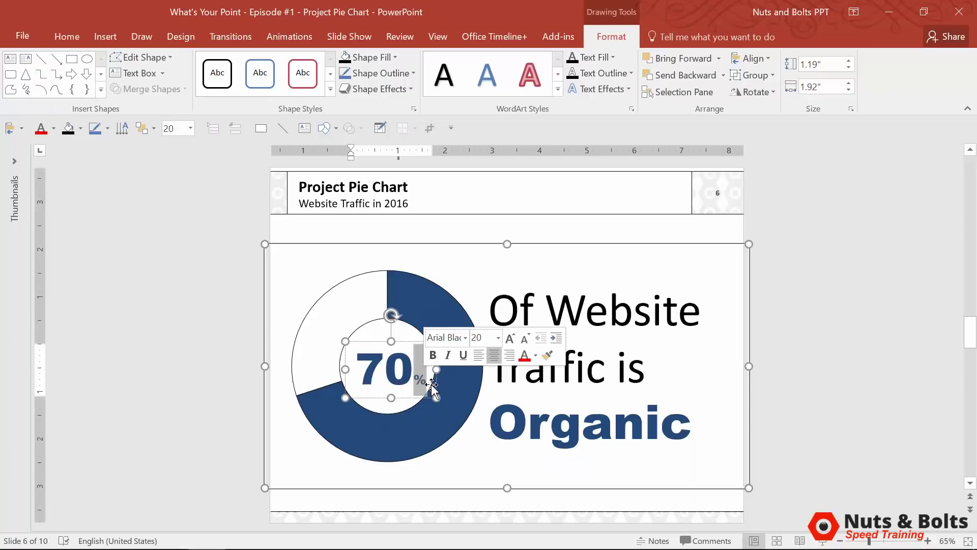
{"action": "left_click", "coordinate": [859, 389]}
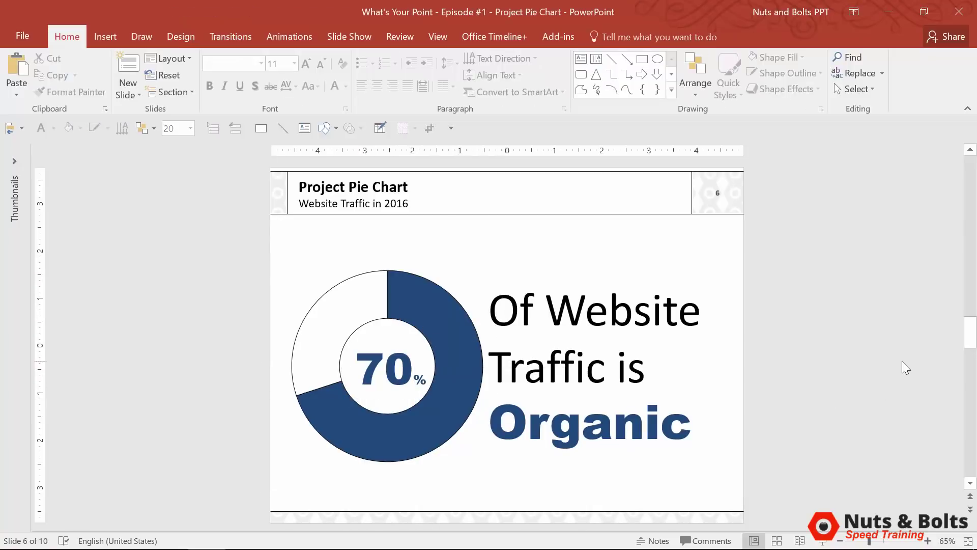
{"action": "key", "text": "Page_Down"}
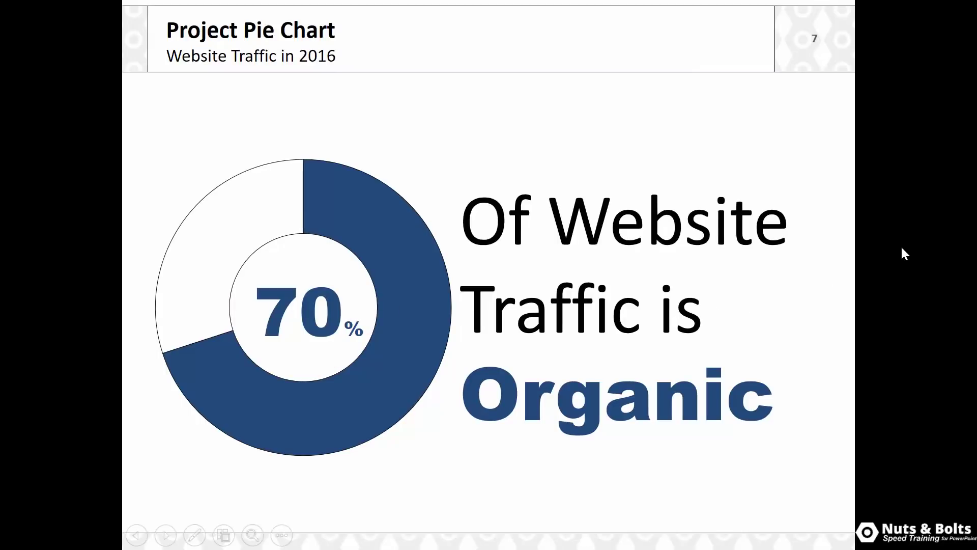
Step: Advance the show to slide 8 and point at its six doughnut charts with the laser pointer
{"action": "key", "text": "Right"}
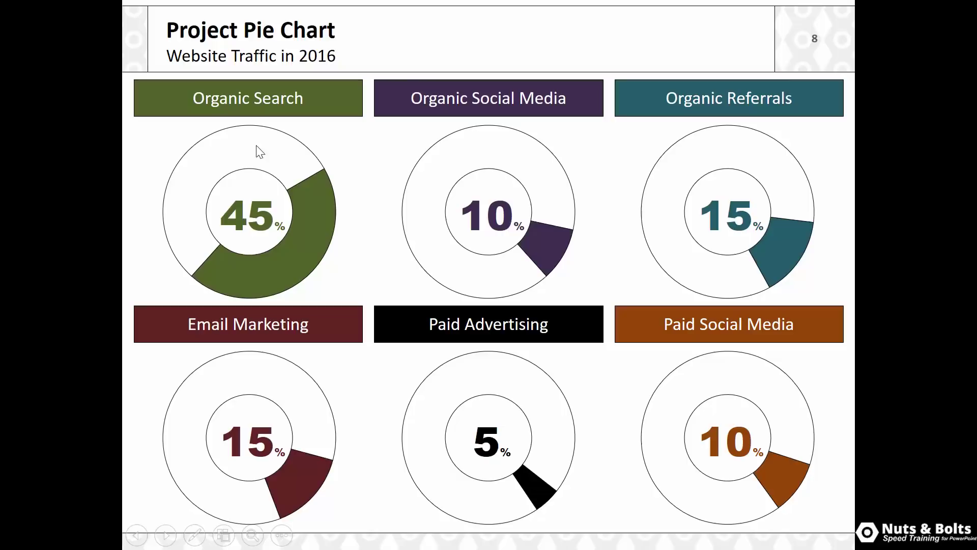
{"action": "key", "text": "ctrl+l"}
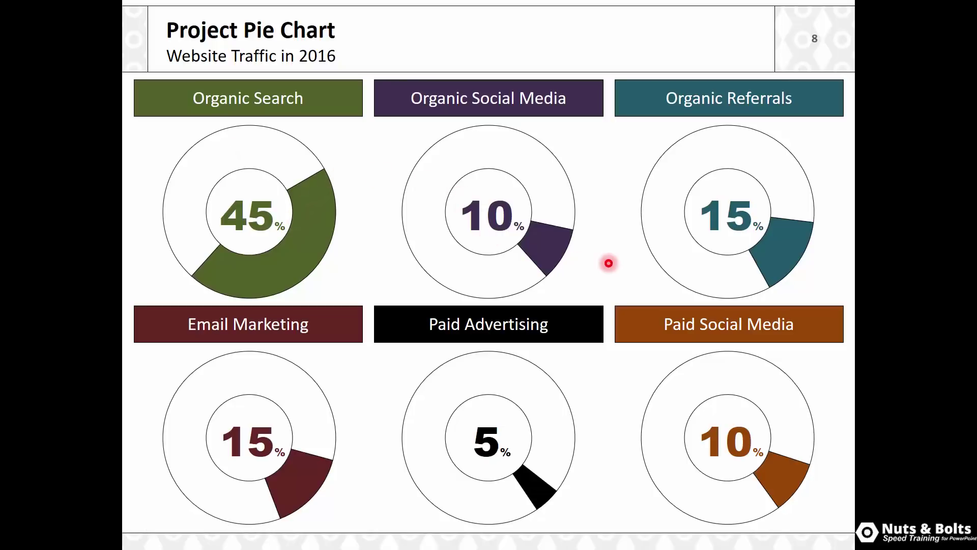
{"action": "key", "text": "ctrl+l"}
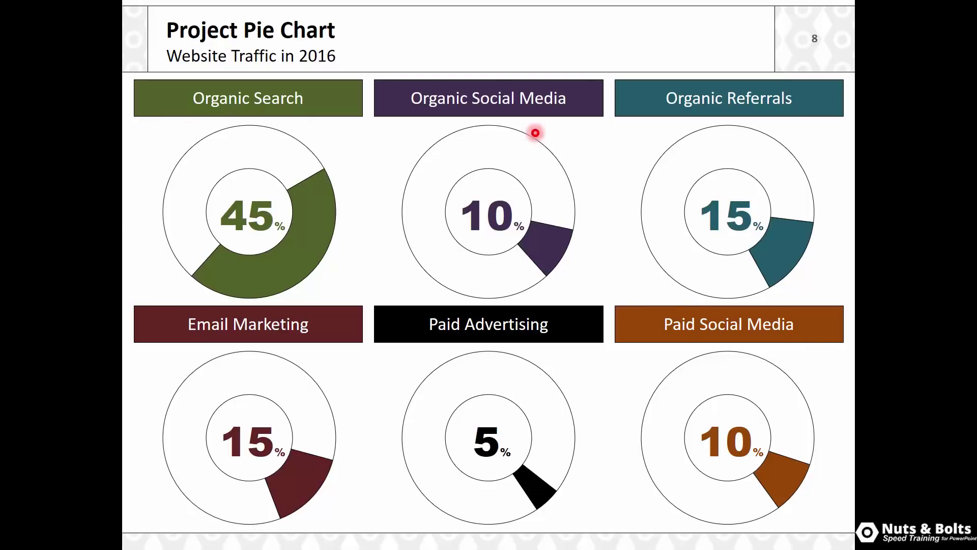
{"action": "key", "text": "ctrl+l"}
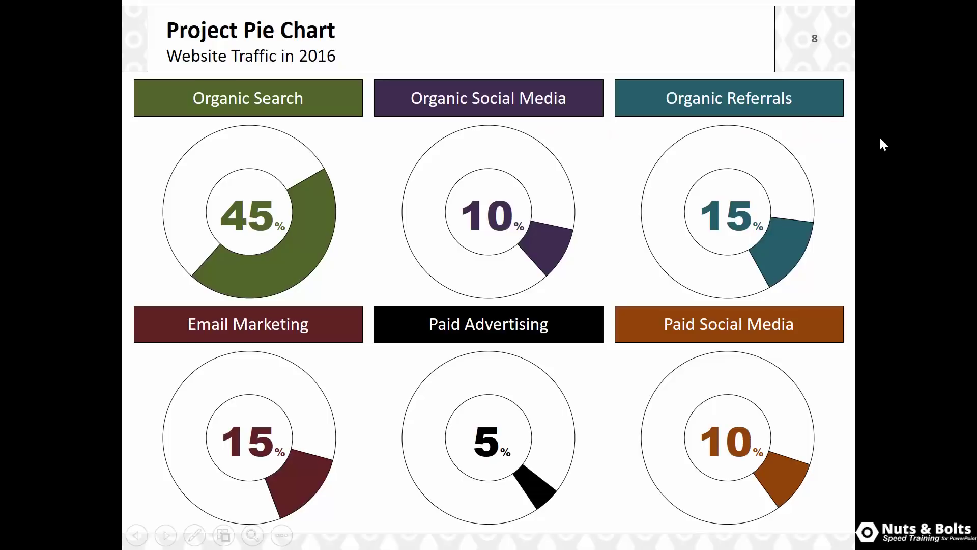
Step: Advance the slide show to slide 9, '3 Cornerstones Of Our Organic Traffic Strategy'
{"action": "key", "text": "Right"}
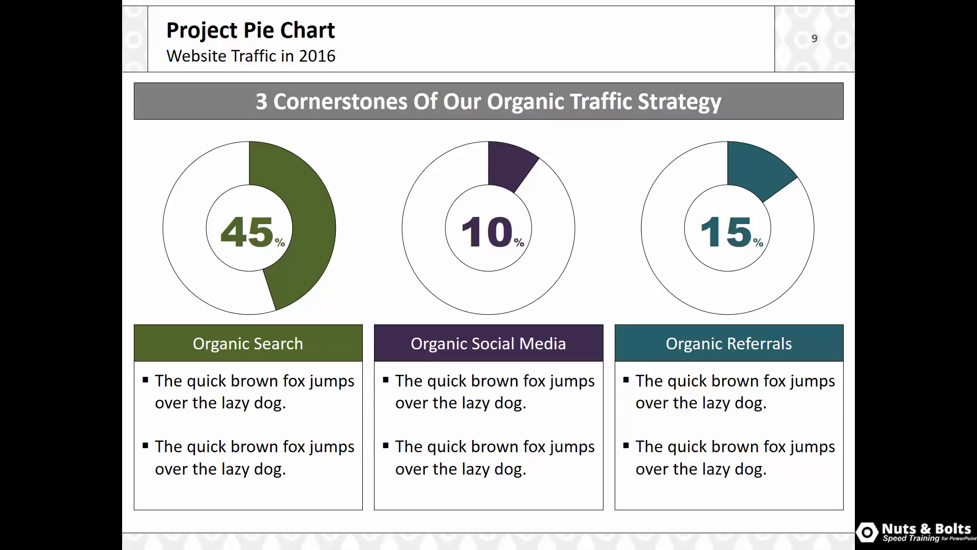